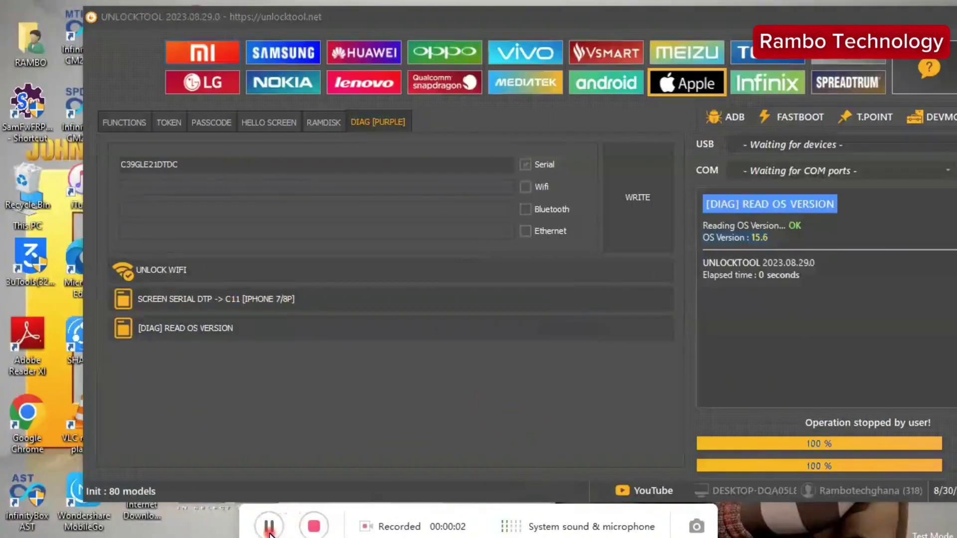
Step: Dismiss the recorder prompt to reach the desktop before launching 3uTools
left_click(292, 526)
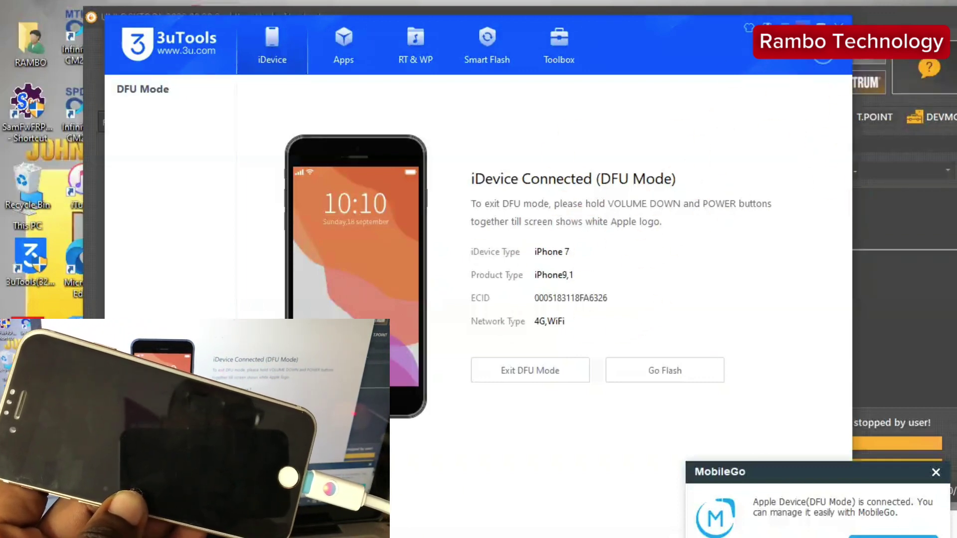
Step: Return to UnlockTool and bring up the Passcode section's Ramdisk tools
left_click(823, 27)
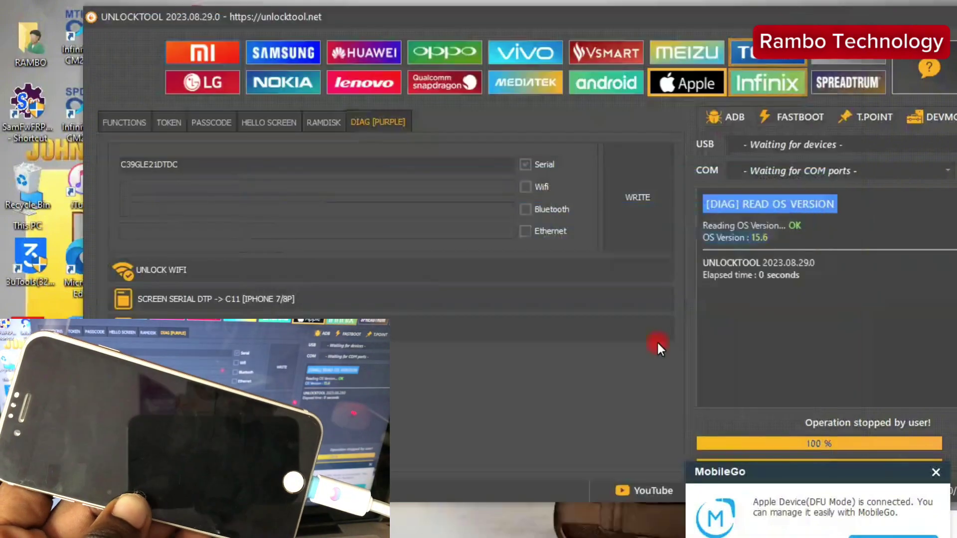
left_click(227, 122)
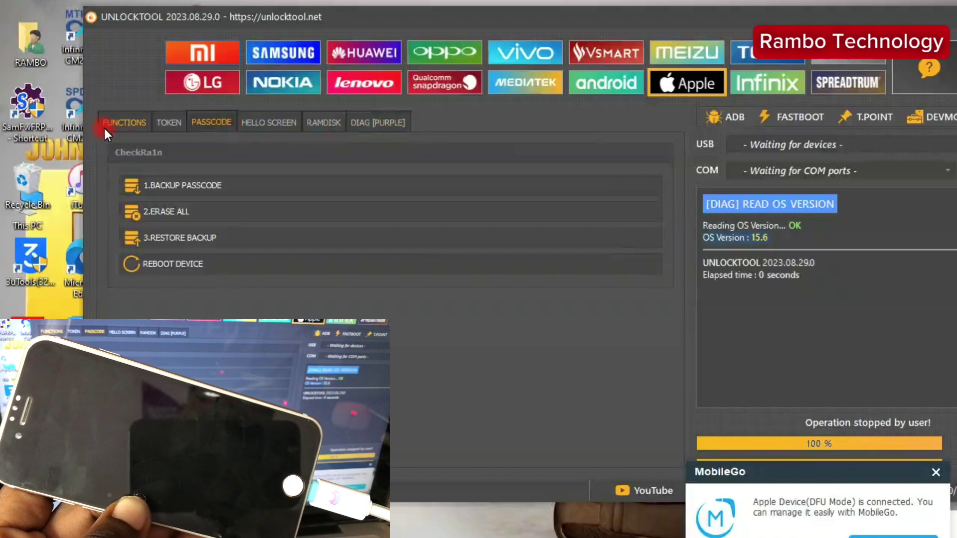
left_click(323, 122)
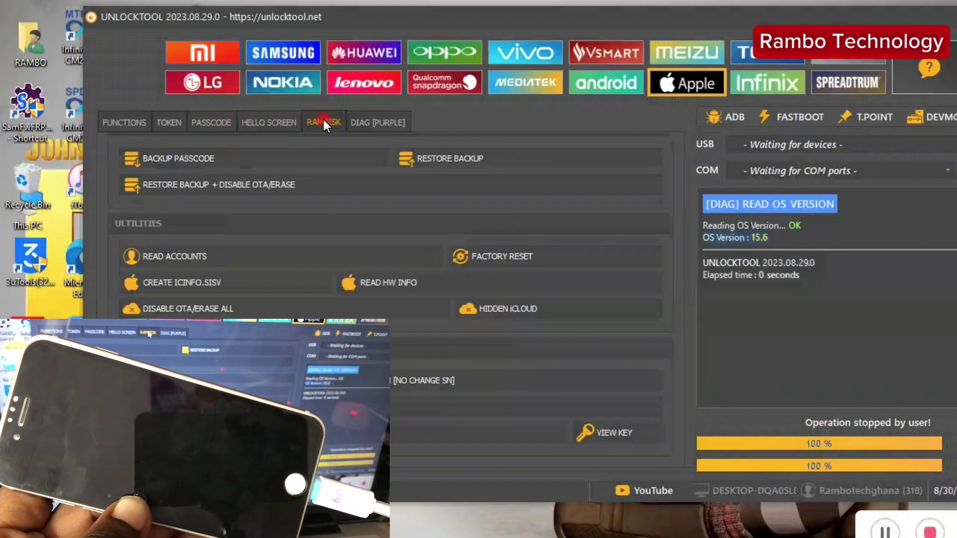
scroll(338, 238, "up", 5)
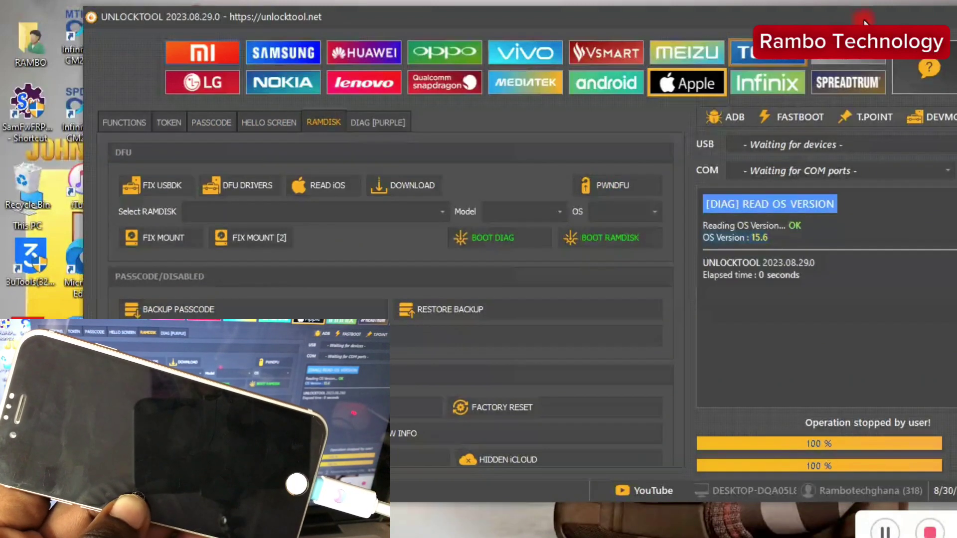
mouse_move(864, 14)
left_mouse_down()
mouse_move(781, 15)
mouse_move(792, 16)
left_mouse_up()
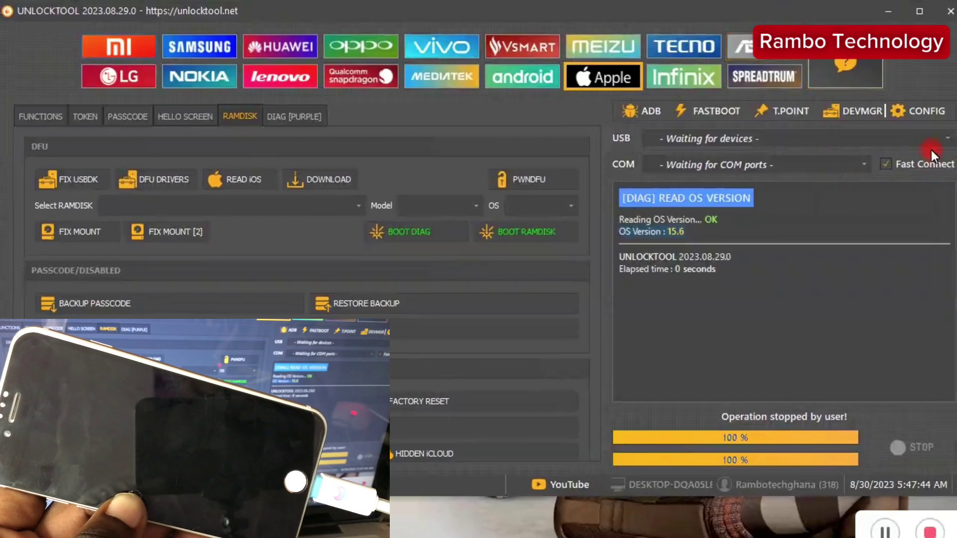
Step: Disable Windows Defender from the Config system options
left_click(913, 103)
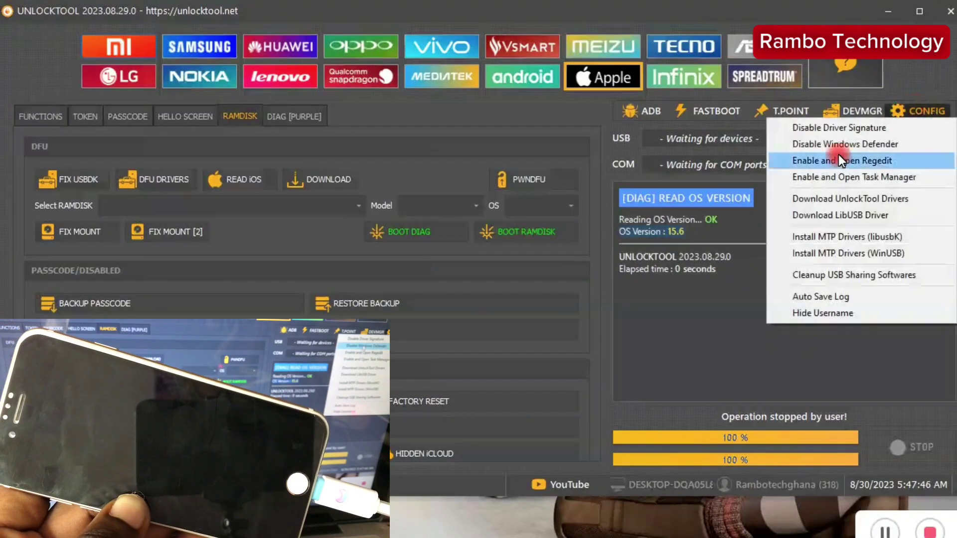
left_click(837, 129)
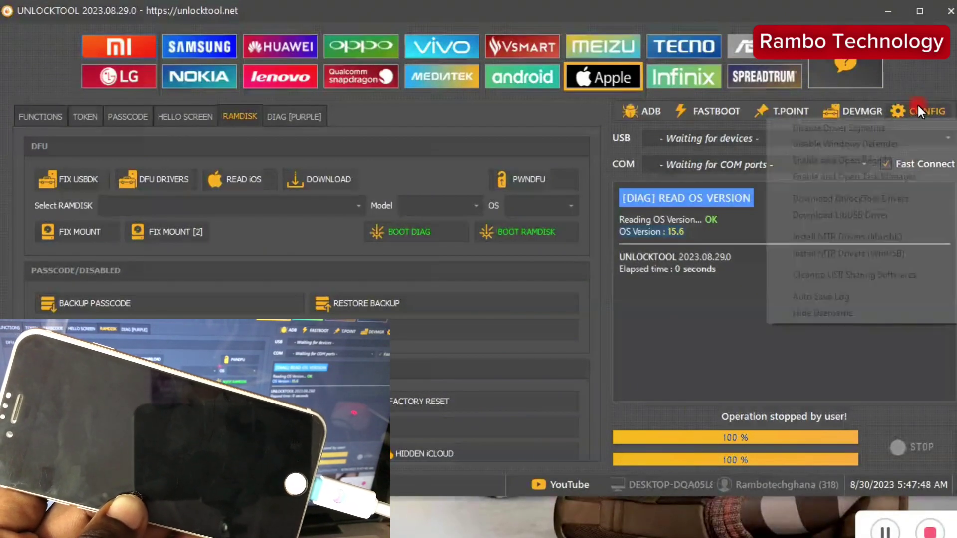
left_click(918, 108)
left_click(840, 144)
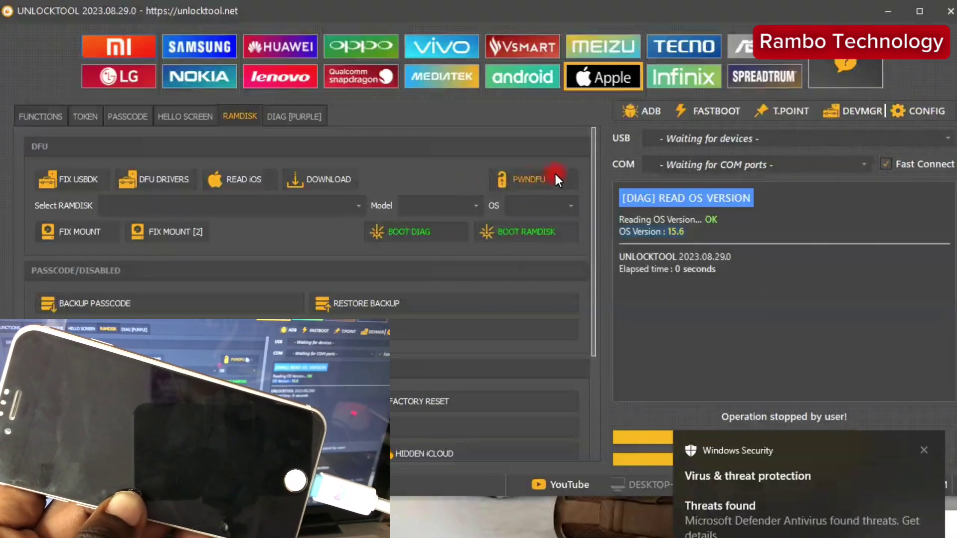
Step: Run PwnDFU with ULTool as the pwnder to pwn the iPhone 7
left_click(513, 180)
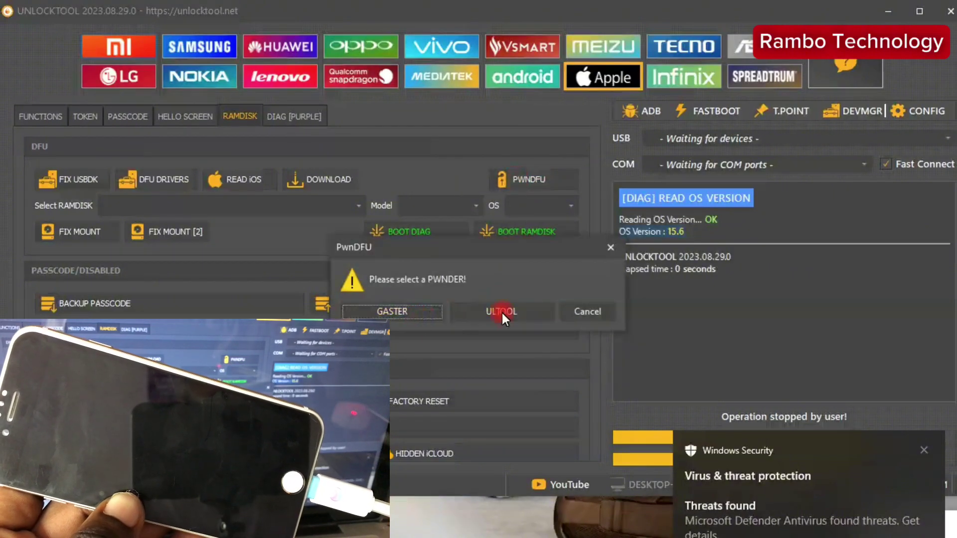
left_click(501, 312)
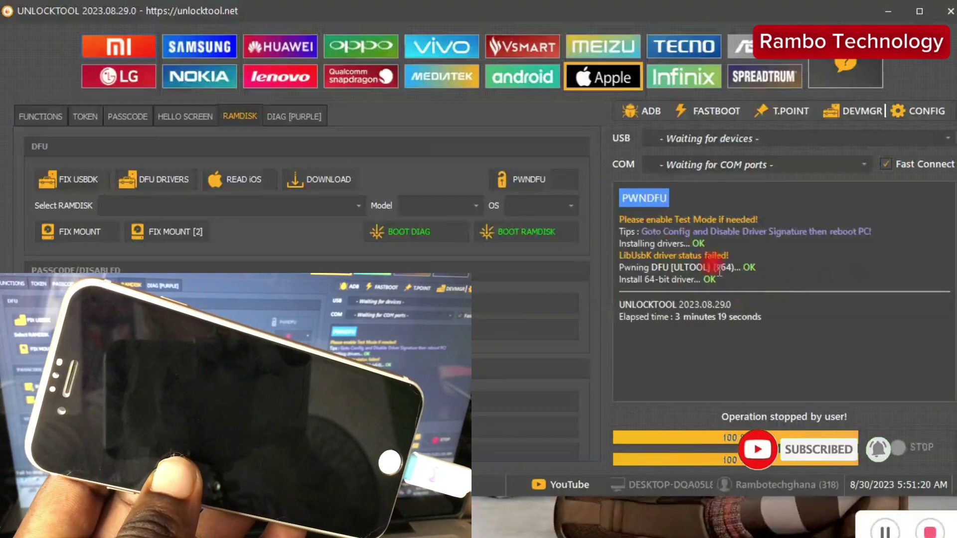
Step: Choose File Gaster Ramdisk 15.x 5SE-6S-6SP-7G-7P and boot it on the iPhone
left_click(341, 204)
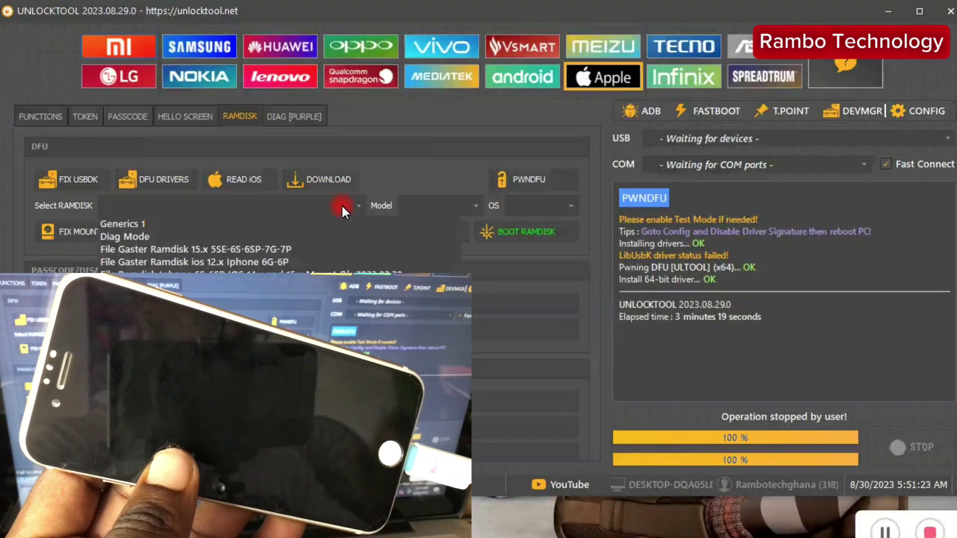
left_click(312, 247)
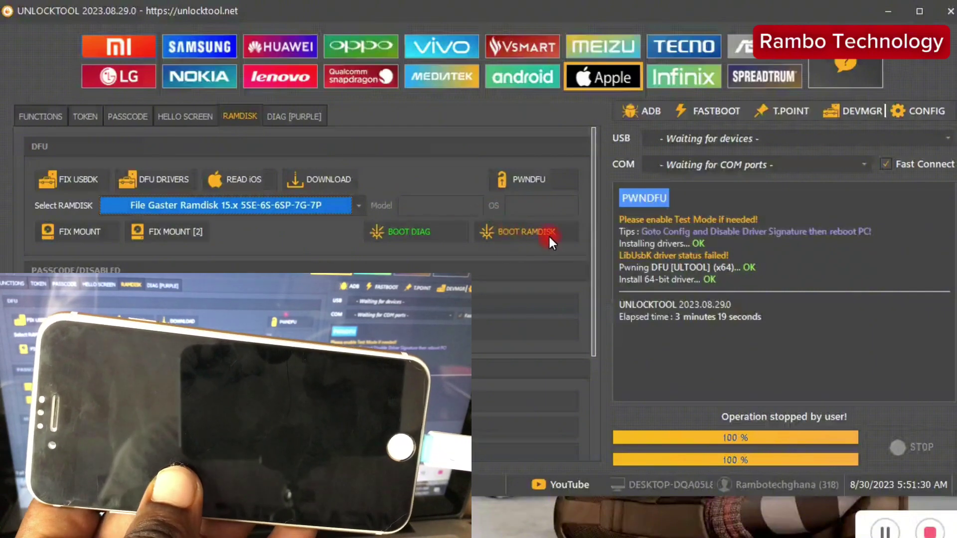
left_click(512, 232)
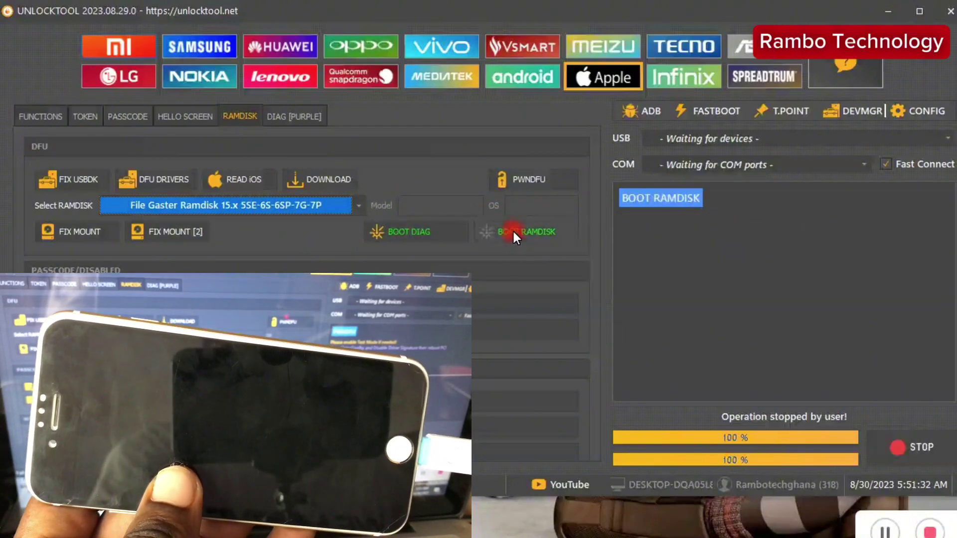
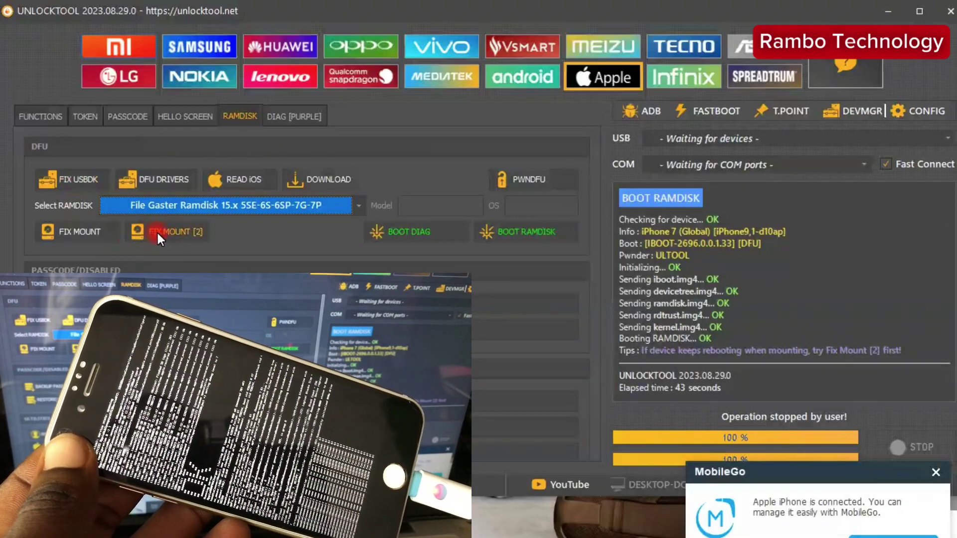
Step: Run FIX MOUNT [2] on the ramdisk-booted iPhone 7 before backing up its passcode data
left_click(157, 231)
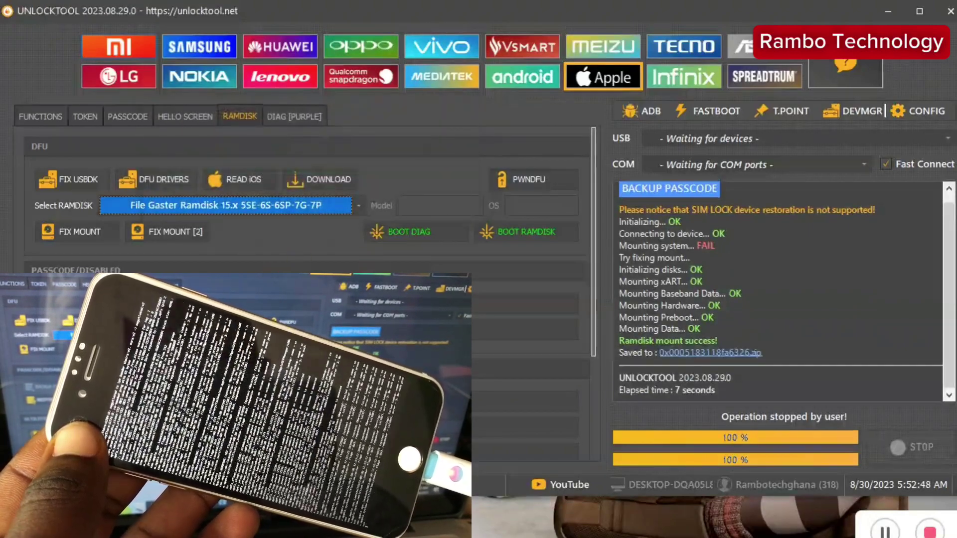
left_click(711, 353)
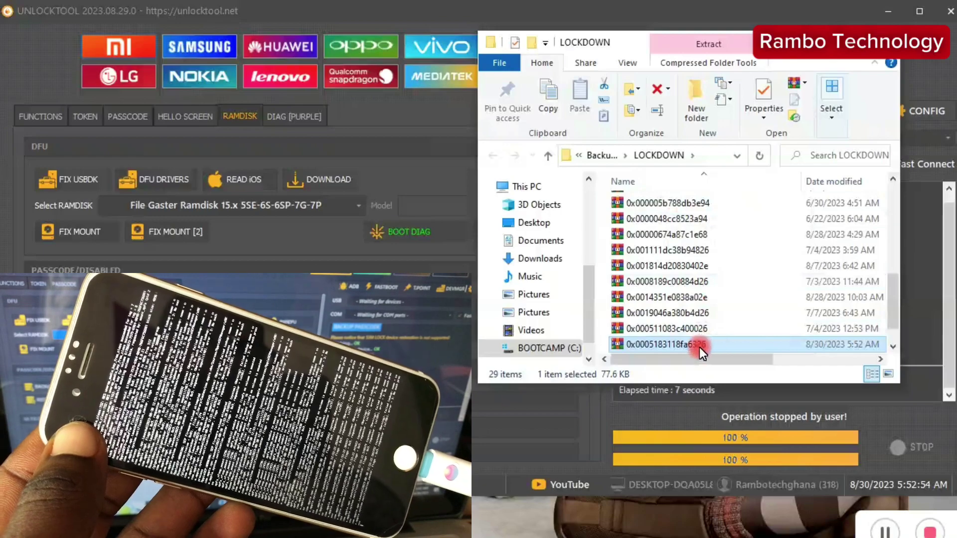
mouse_move(666, 344)
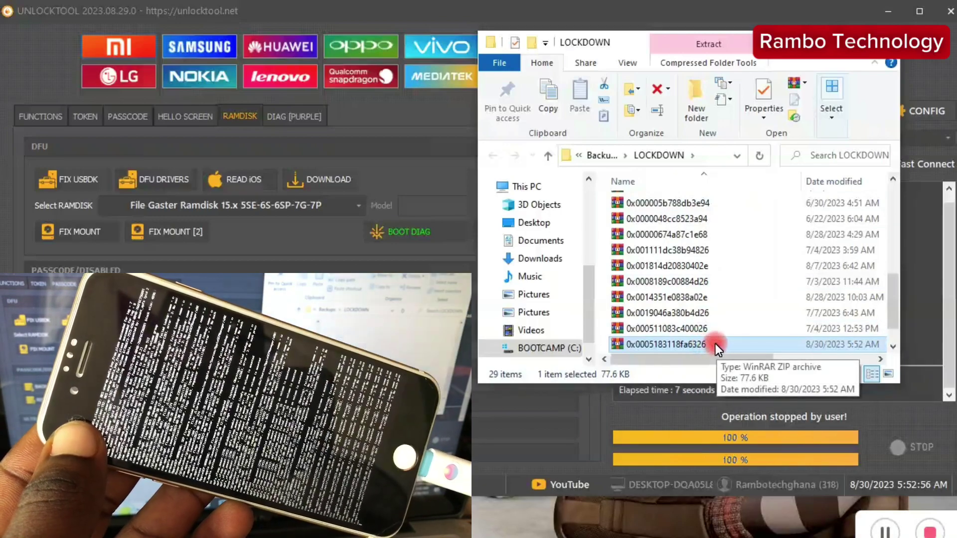
scroll(714, 344, "up", 1)
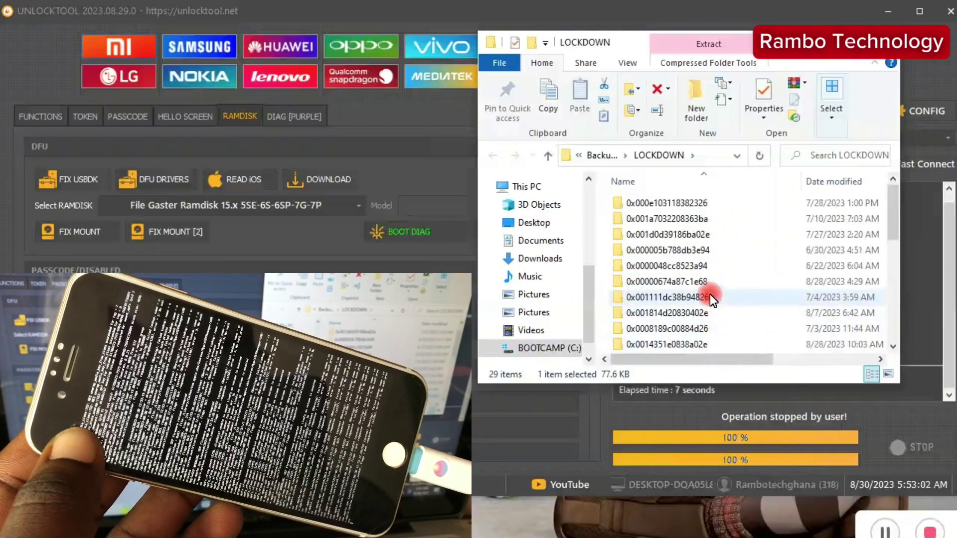
scroll(710, 294, "up", 1)
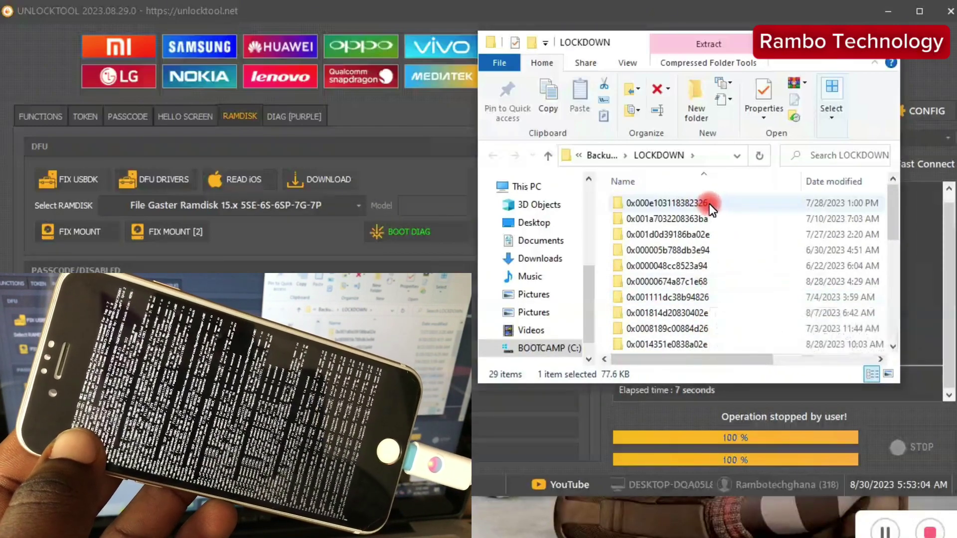
double_click(709, 204)
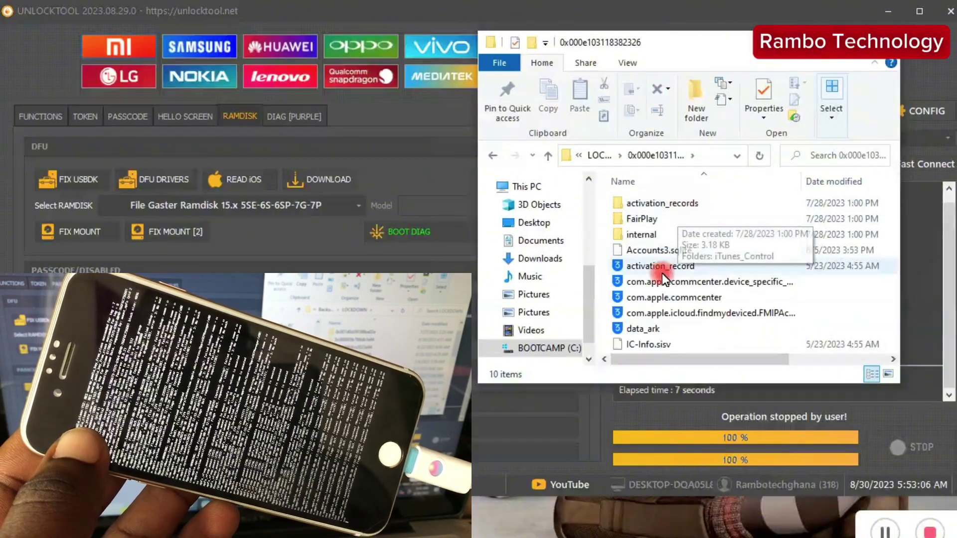
scroll(674, 252, "right", 2)
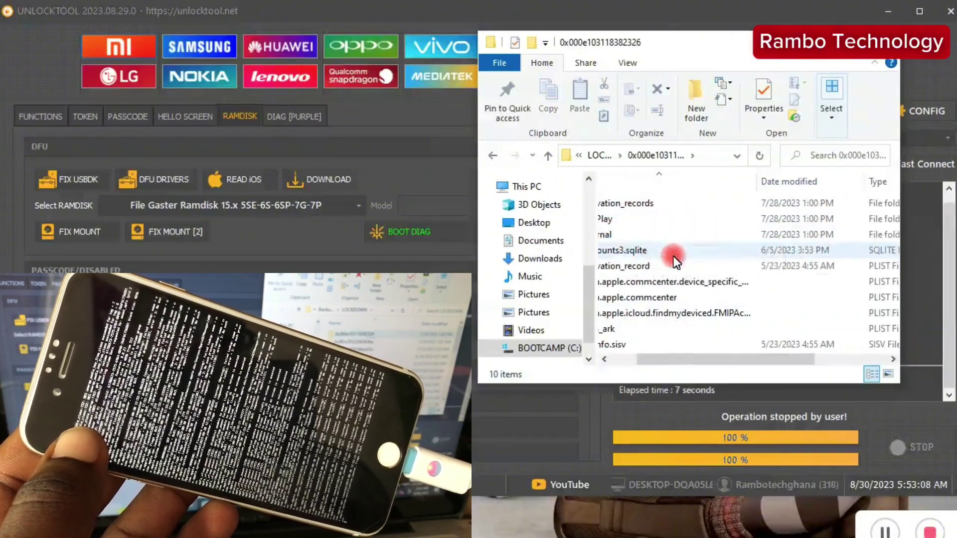
left_click(615, 358)
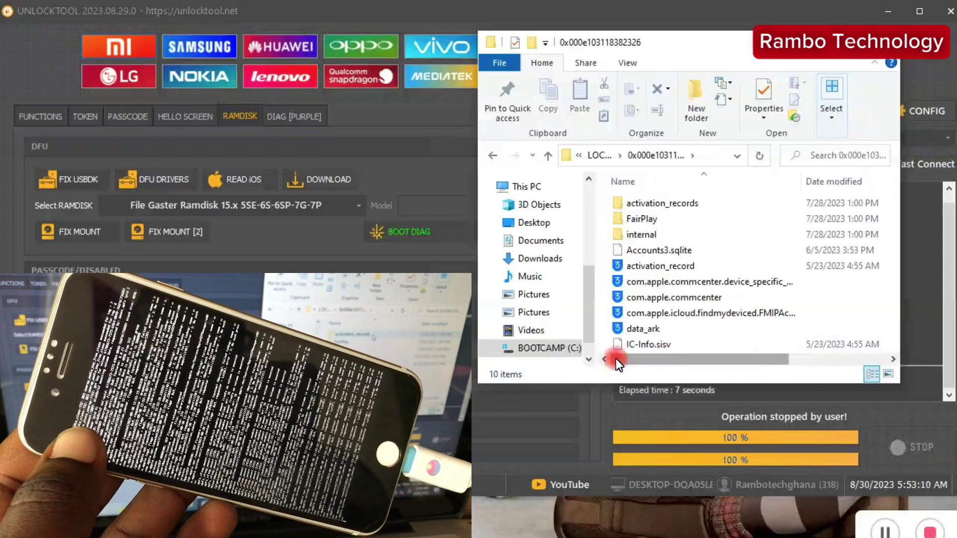
scroll(624, 291, "right", 2)
scroll(625, 272, "left", 2)
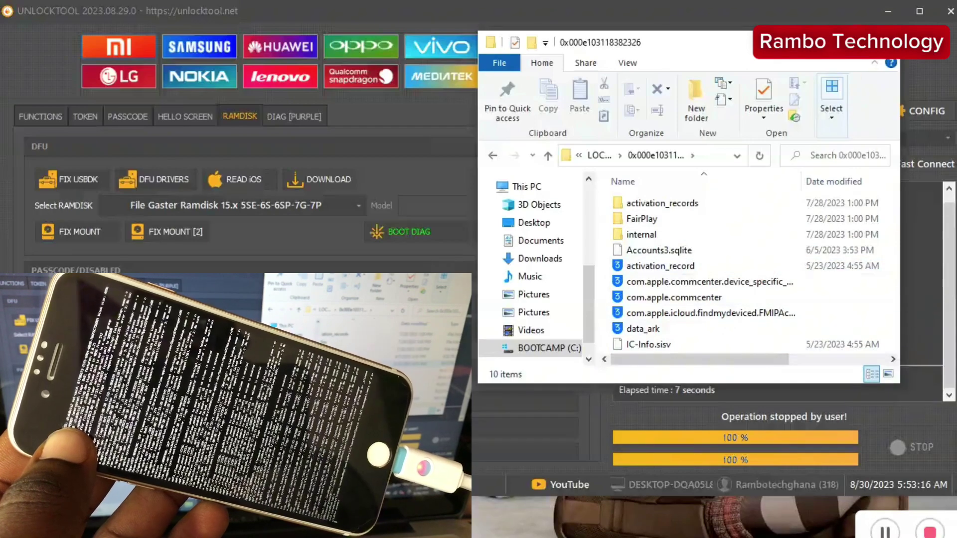
Step: Close the backup folder and factory reset the iPhone 7, erasing all content
key("alt+F4")
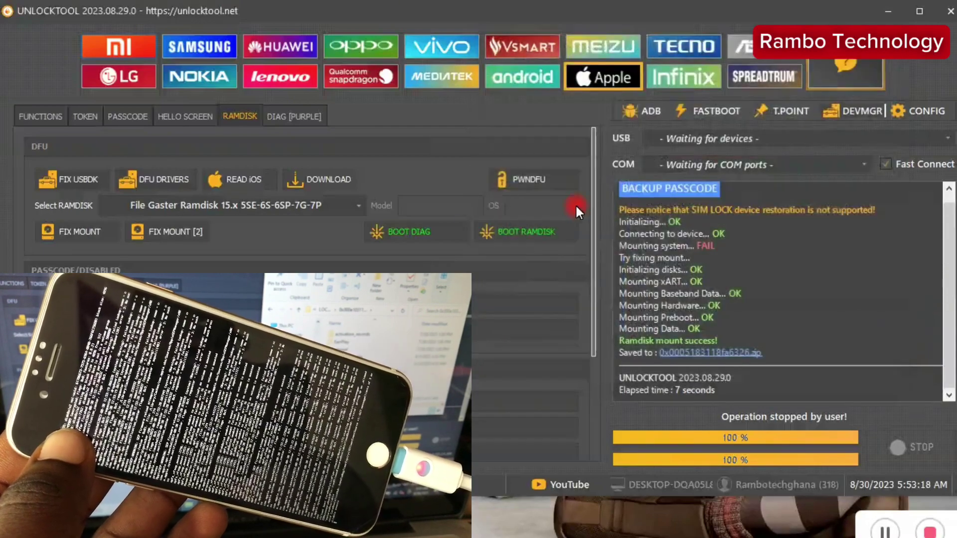
scroll(481, 260, "down", 5)
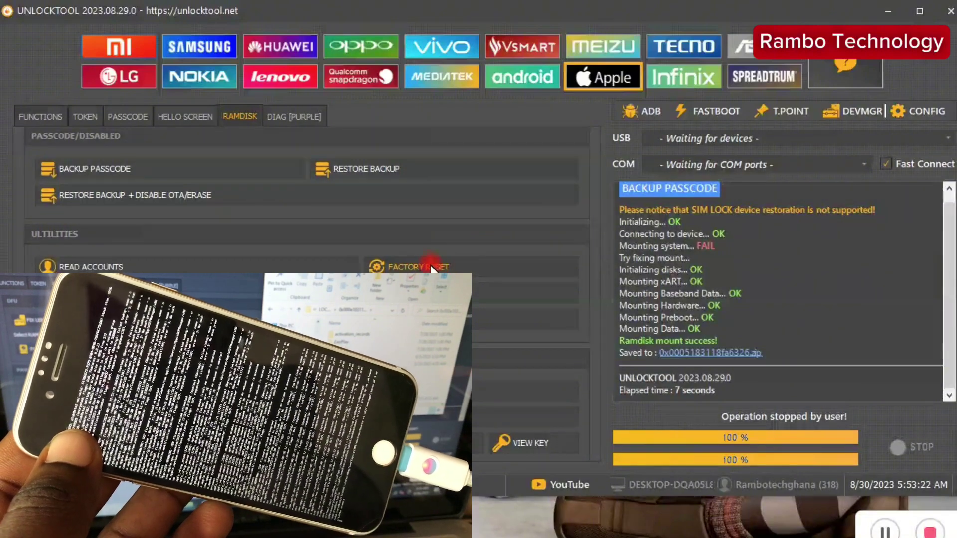
left_click(433, 267)
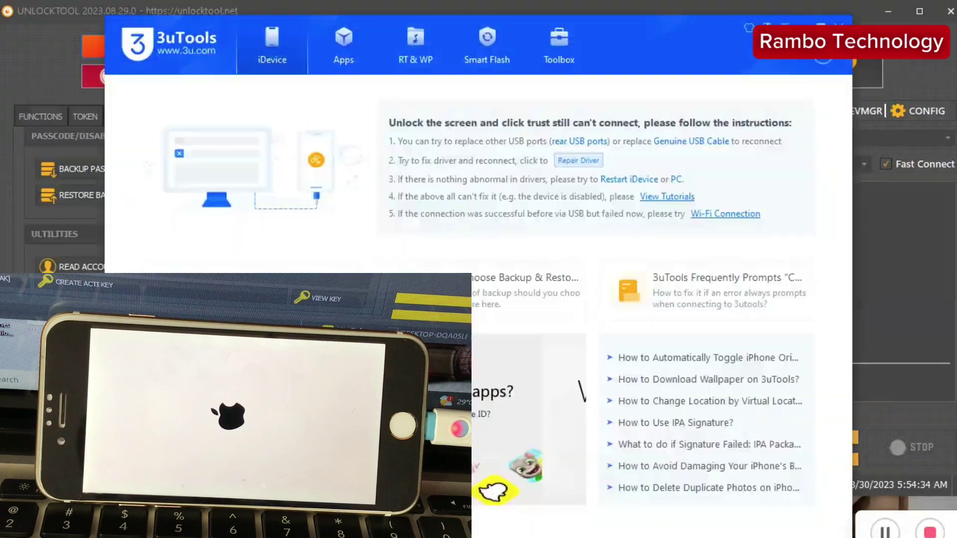
Step: Move the 3uTools window to the upper right while the erased iPhone 7 connects
left_click_drag(605, 22, 763, 23)
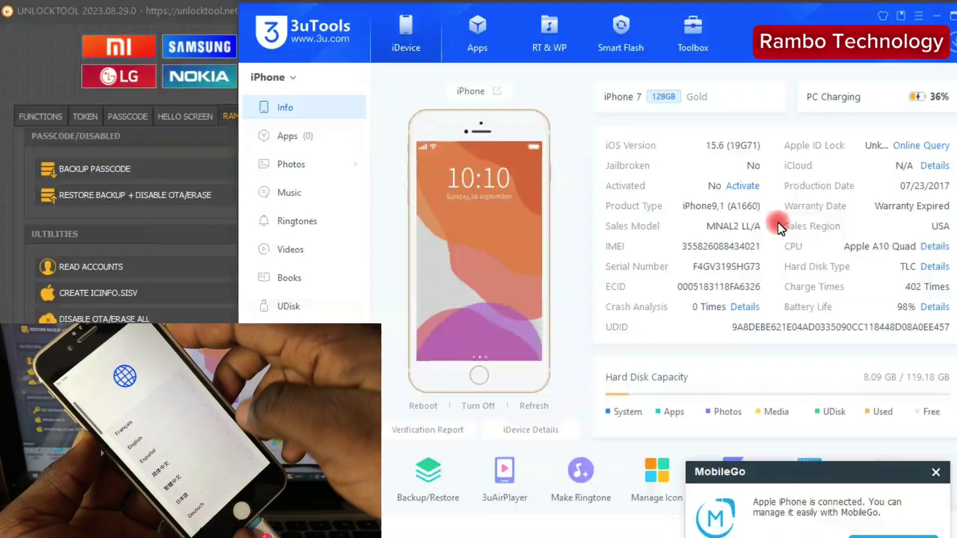
Step: Dismiss the MobileGo notice so 3uTools shows the iPhone connected in DFU mode
left_click(940, 479)
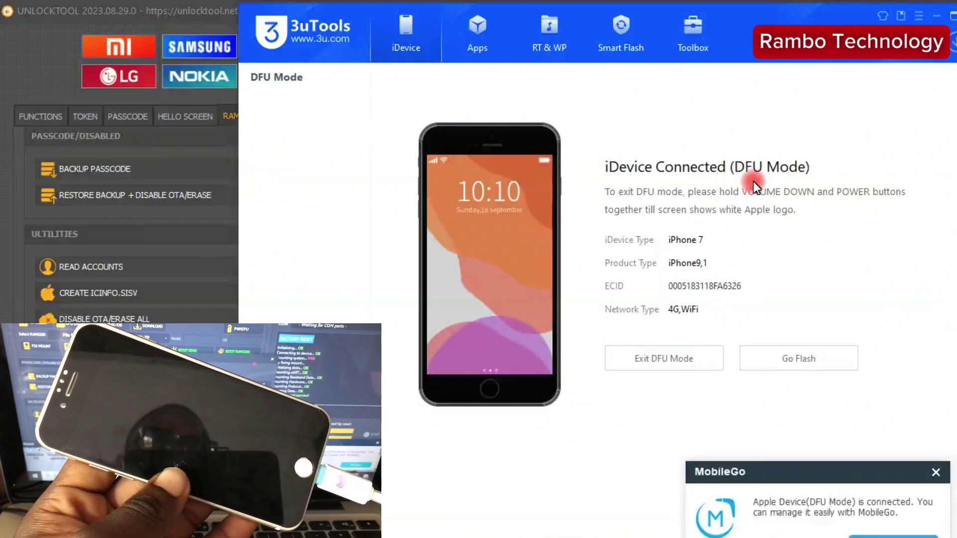
Step: Run PWNDFU on the DFU-mode iPhone 7 using the ULTOOL pwnder
key("alt+Tab")
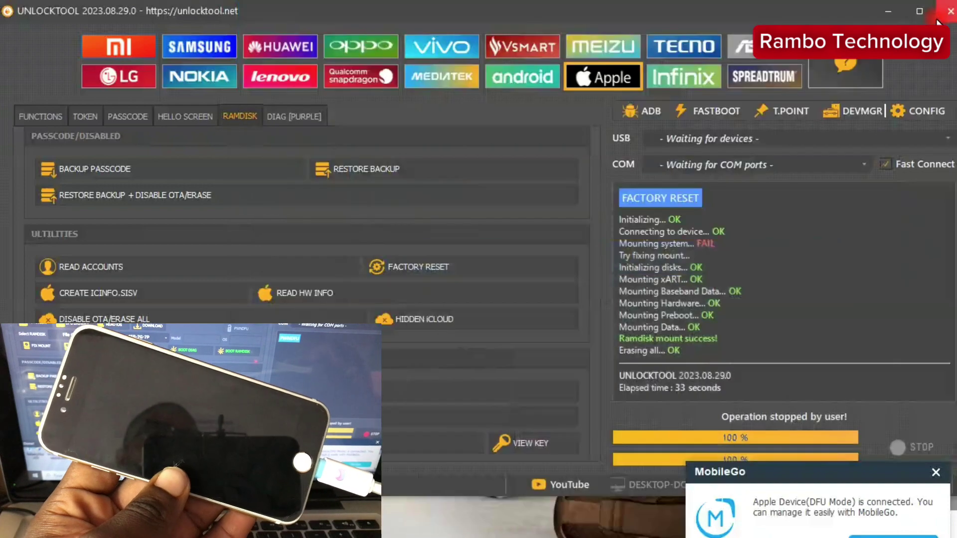
scroll(462, 162, "up", 4)
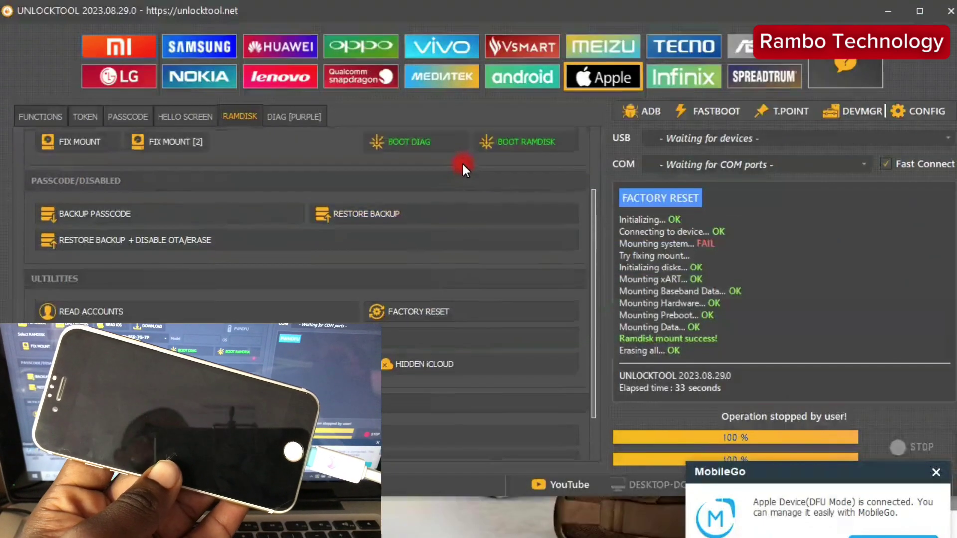
scroll(462, 162, "up", 1)
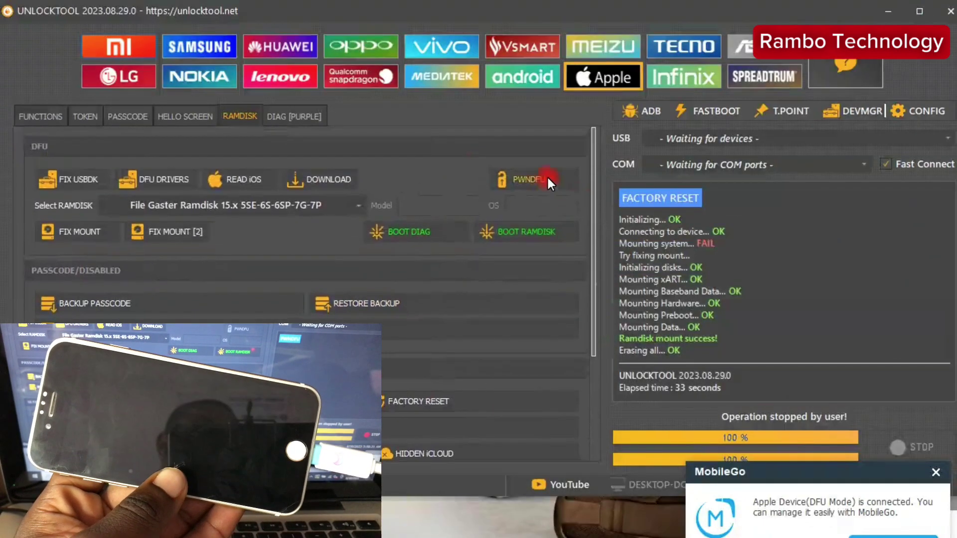
left_click(532, 179)
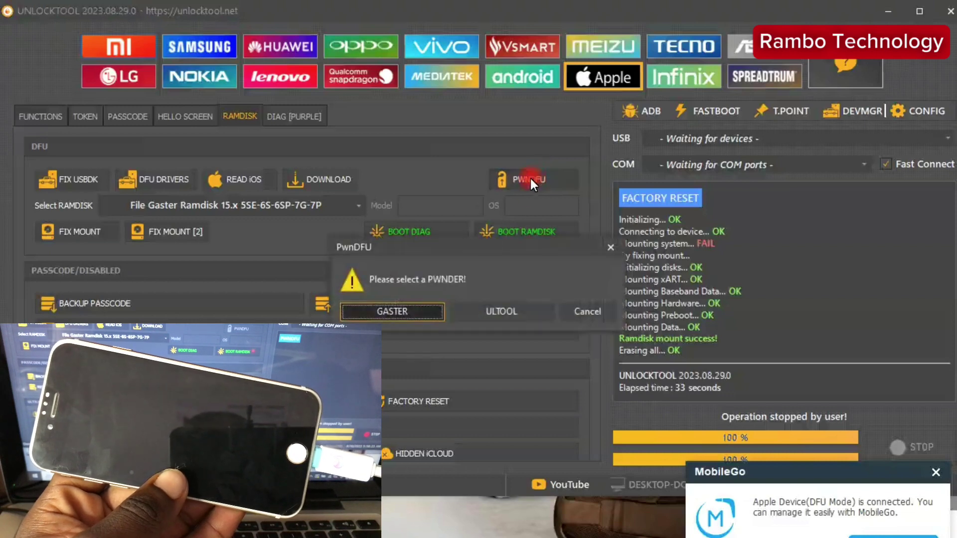
left_click(495, 309)
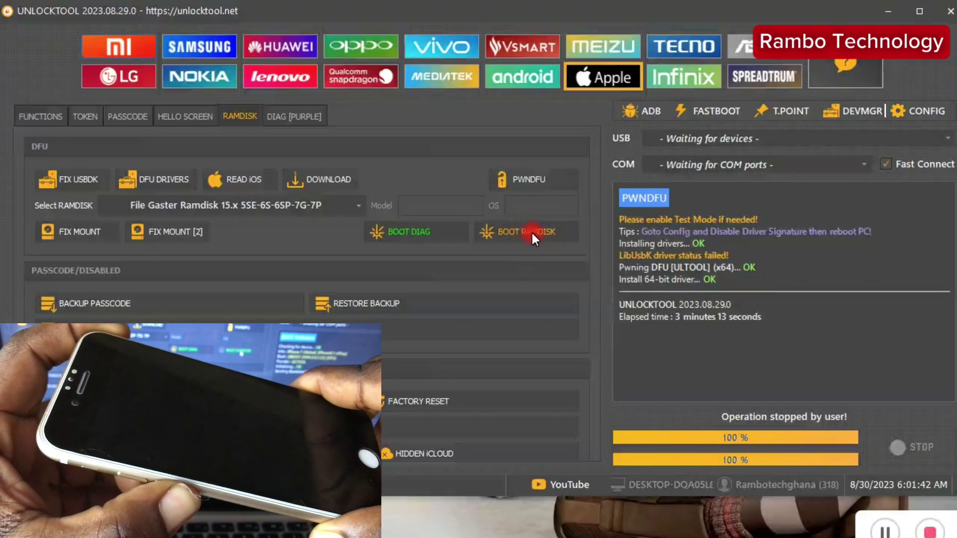
Step: Boot the selected Gaster Ramdisk 15.x onto the pwned iPhone 7
left_click(531, 233)
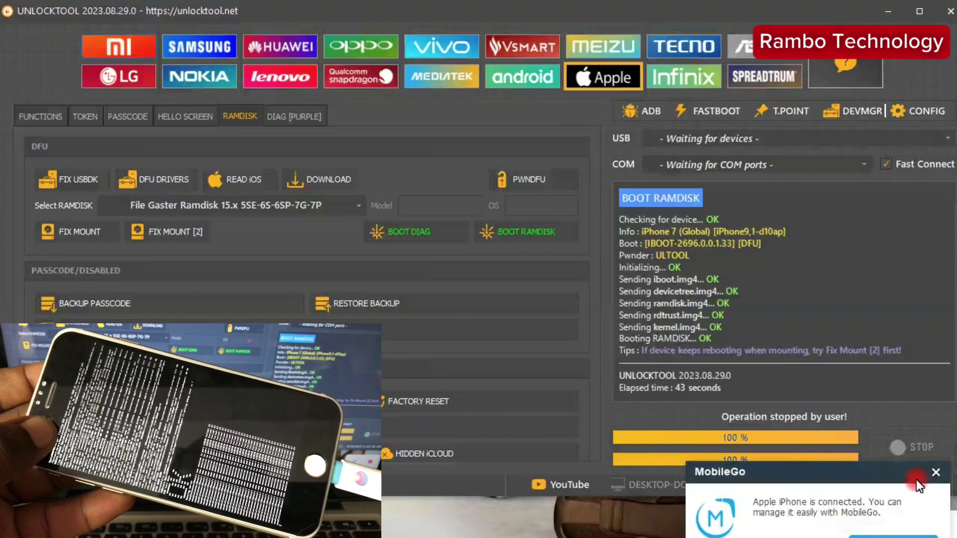
Step: Run FIX MOUNT [2], then start RESTORE BACKUP + DISABLE OTA/ERASE on the phone
left_click(936, 473)
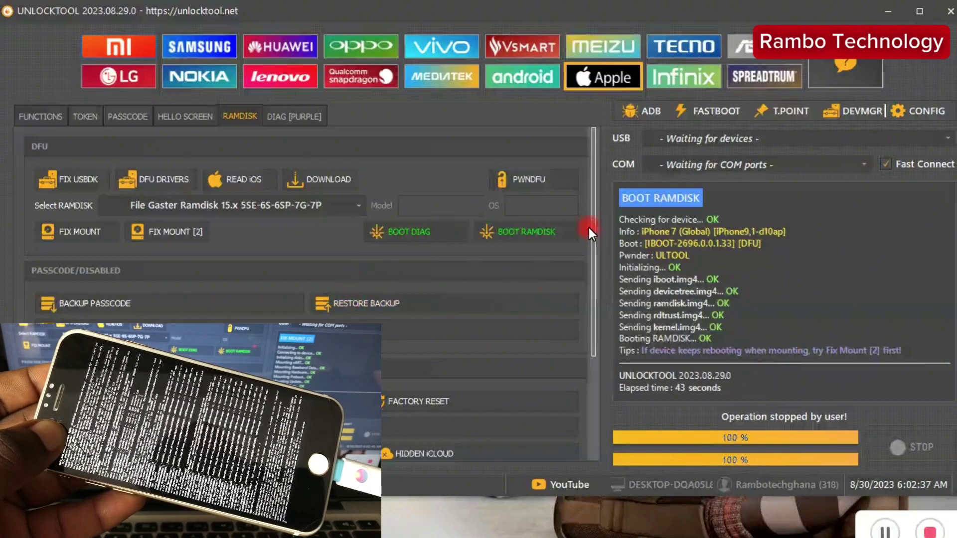
left_click(164, 236)
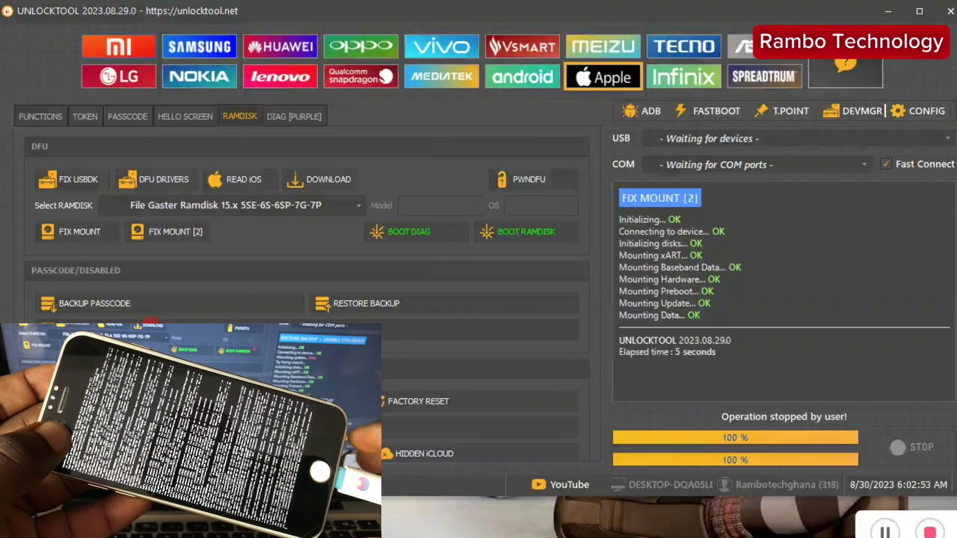
left_click(449, 330)
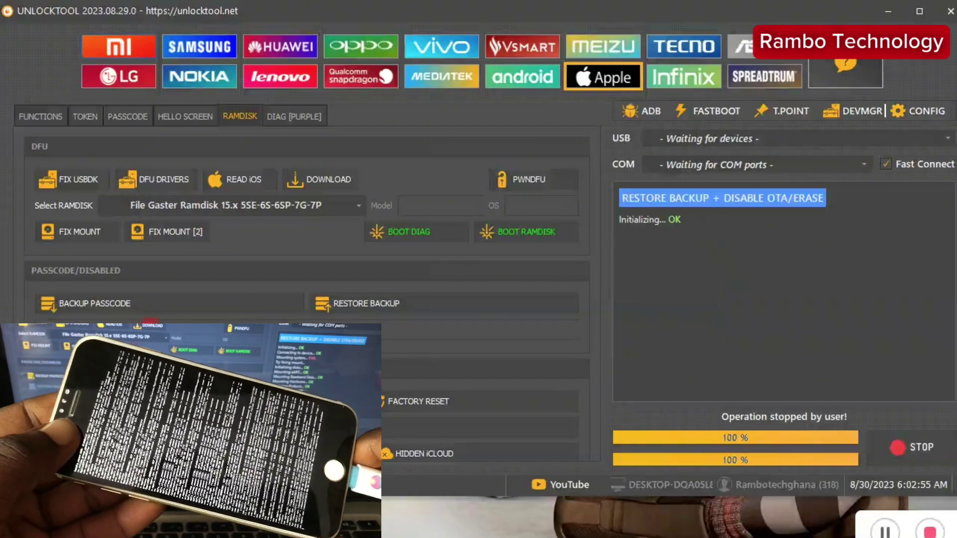